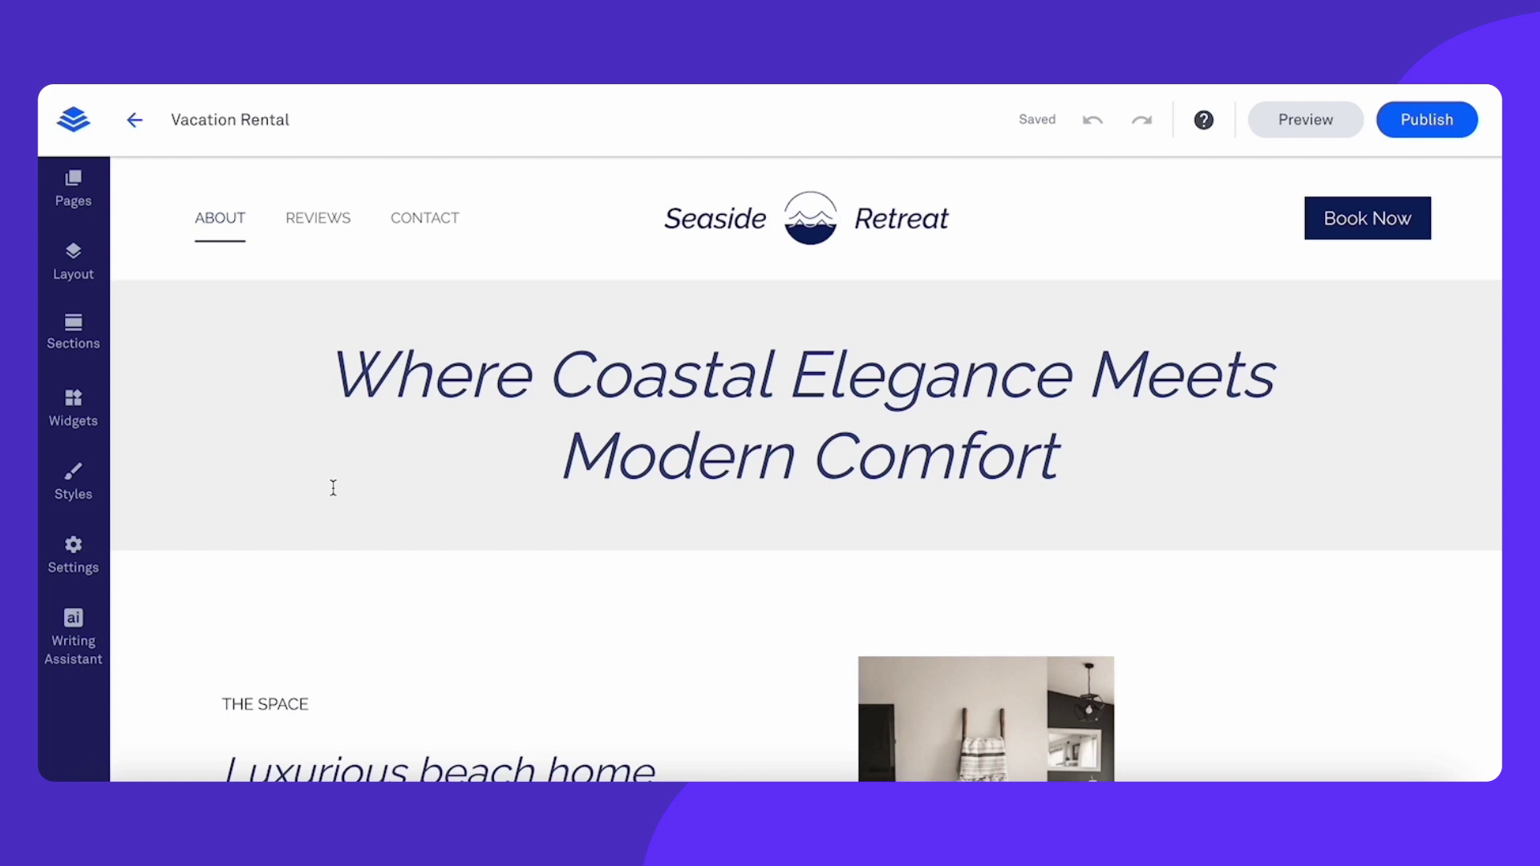
# - Publish the Vacation Rental site from its settings so it can connect to AdSense
pyautogui.click(83, 578)
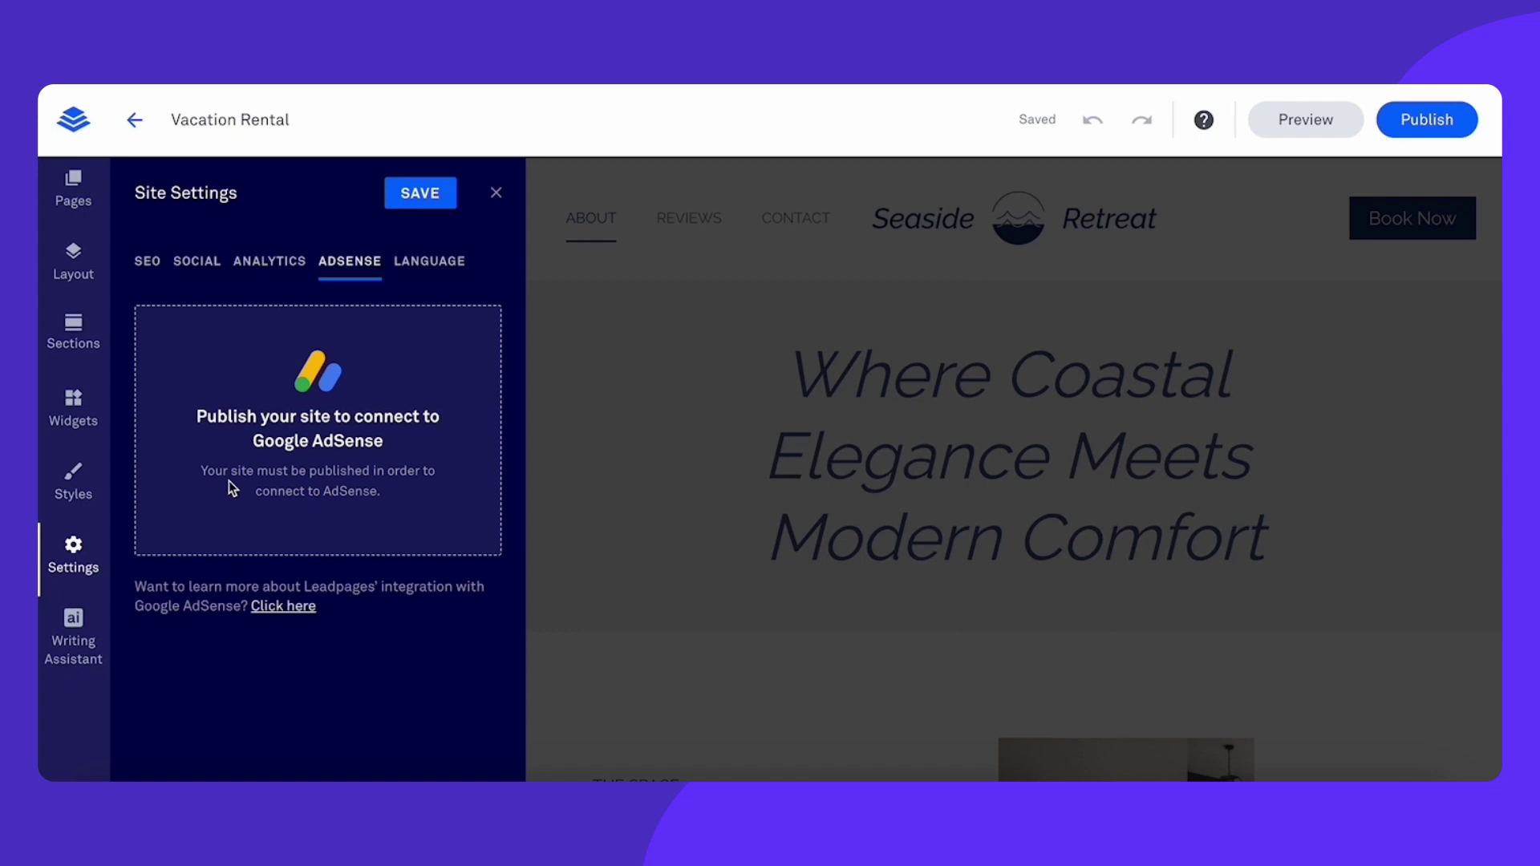
pyautogui.click(1395, 128)
pyautogui.click(1047, 649)
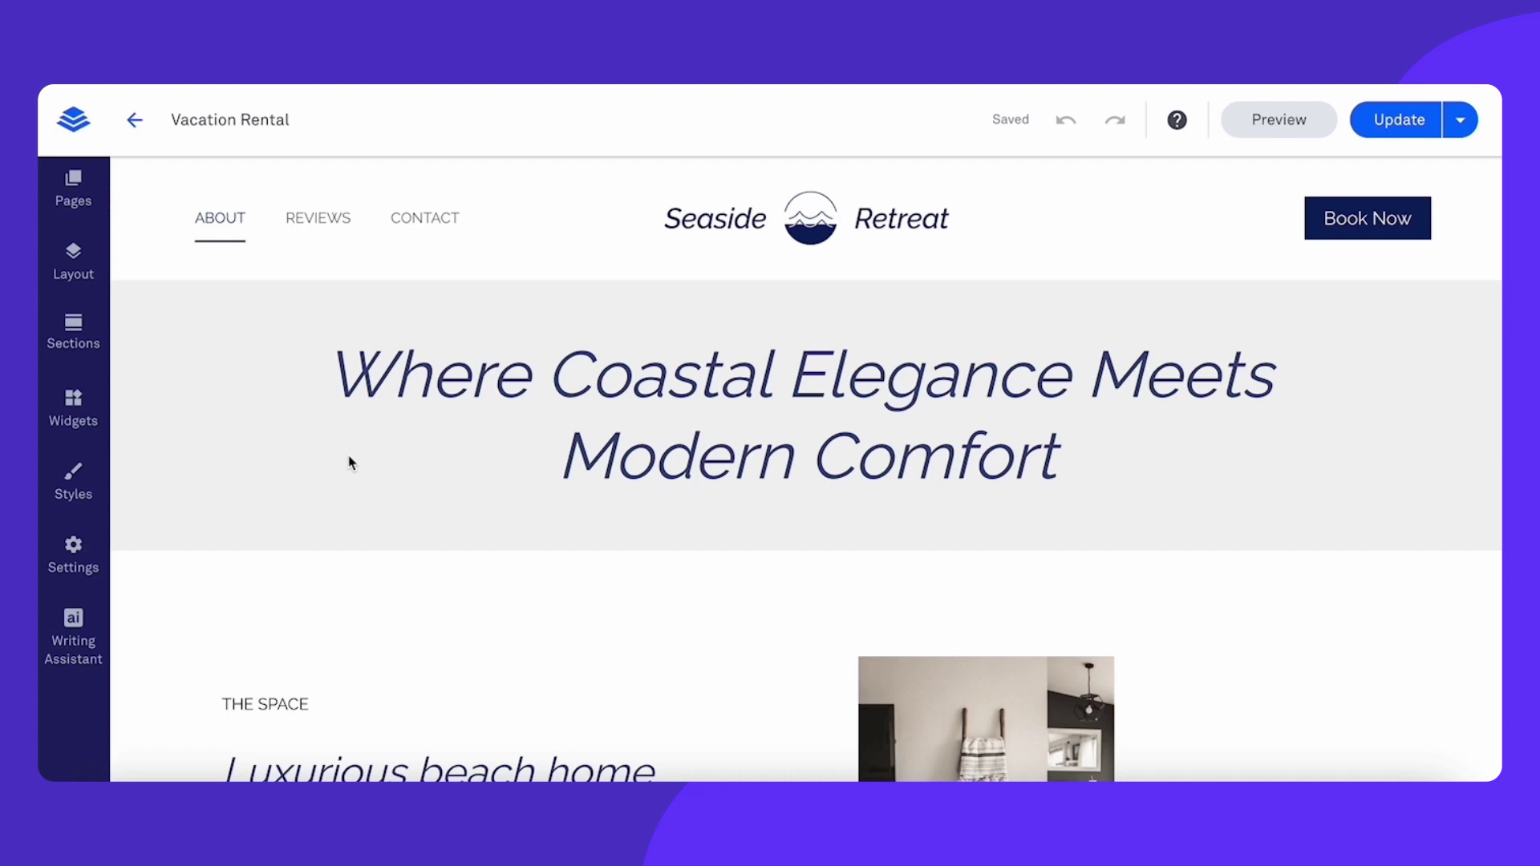
# - Reopen the Lawn Done site's AdSense settings to confirm the 'Reviewing your site' status
pyautogui.click(73, 569)
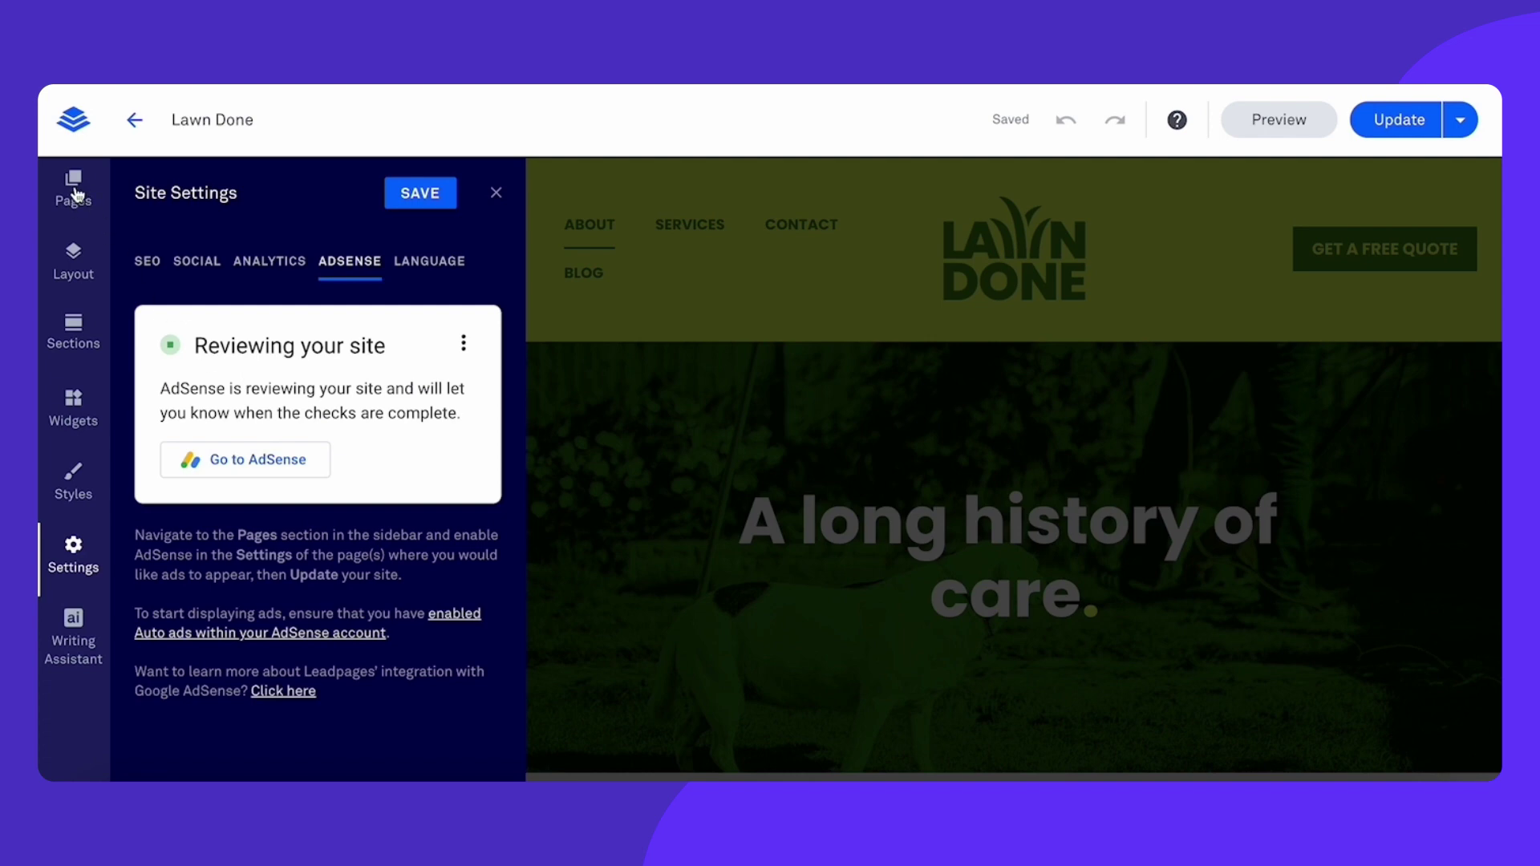
# - Open the Pages list and check that AdSense is on in the SERVICES page options
pyautogui.click(74, 190)
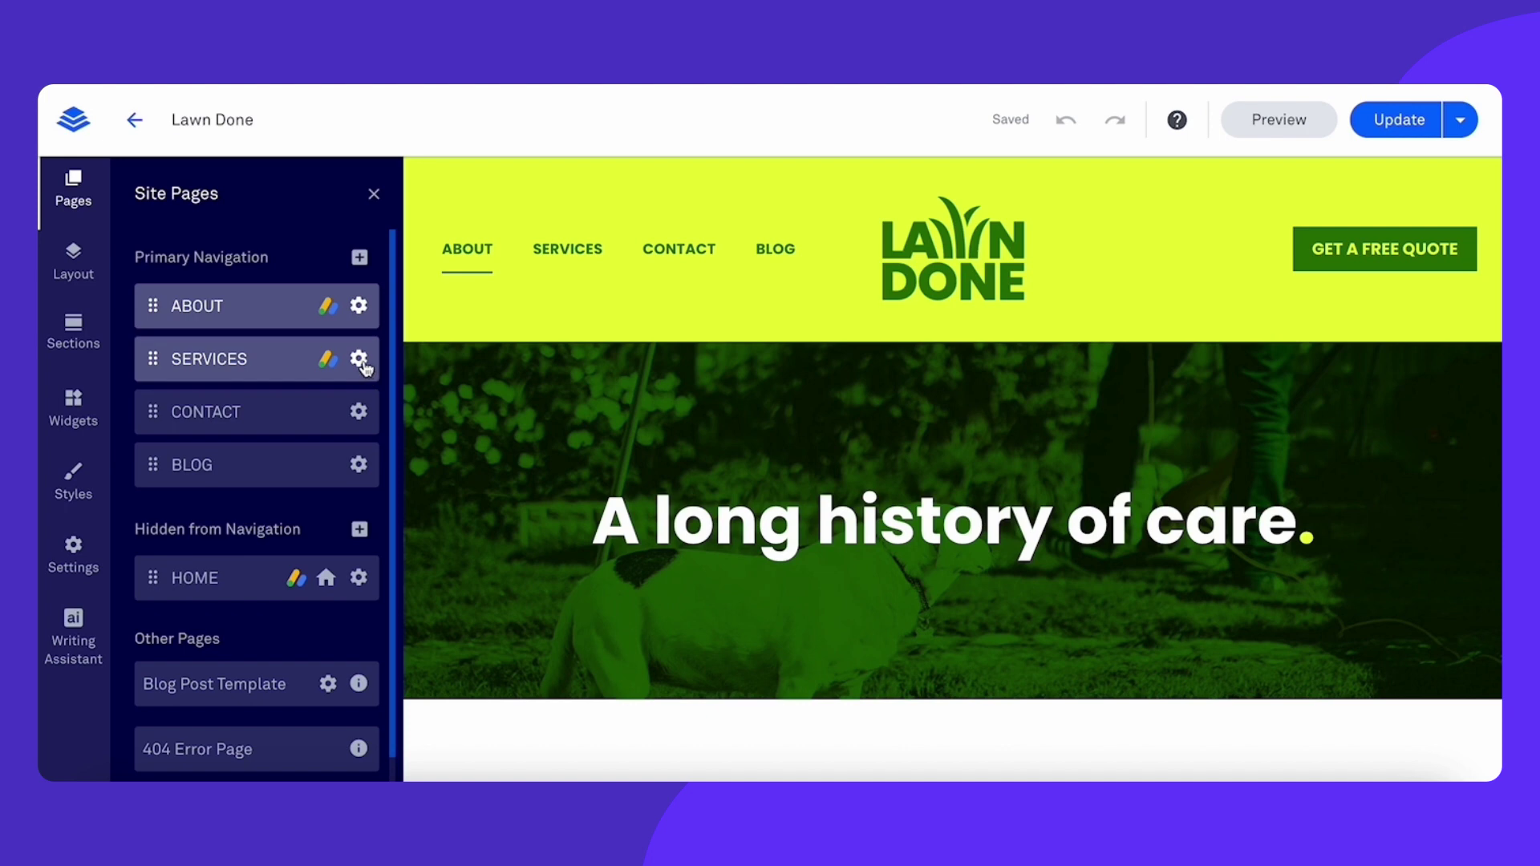
pyautogui.click(359, 361)
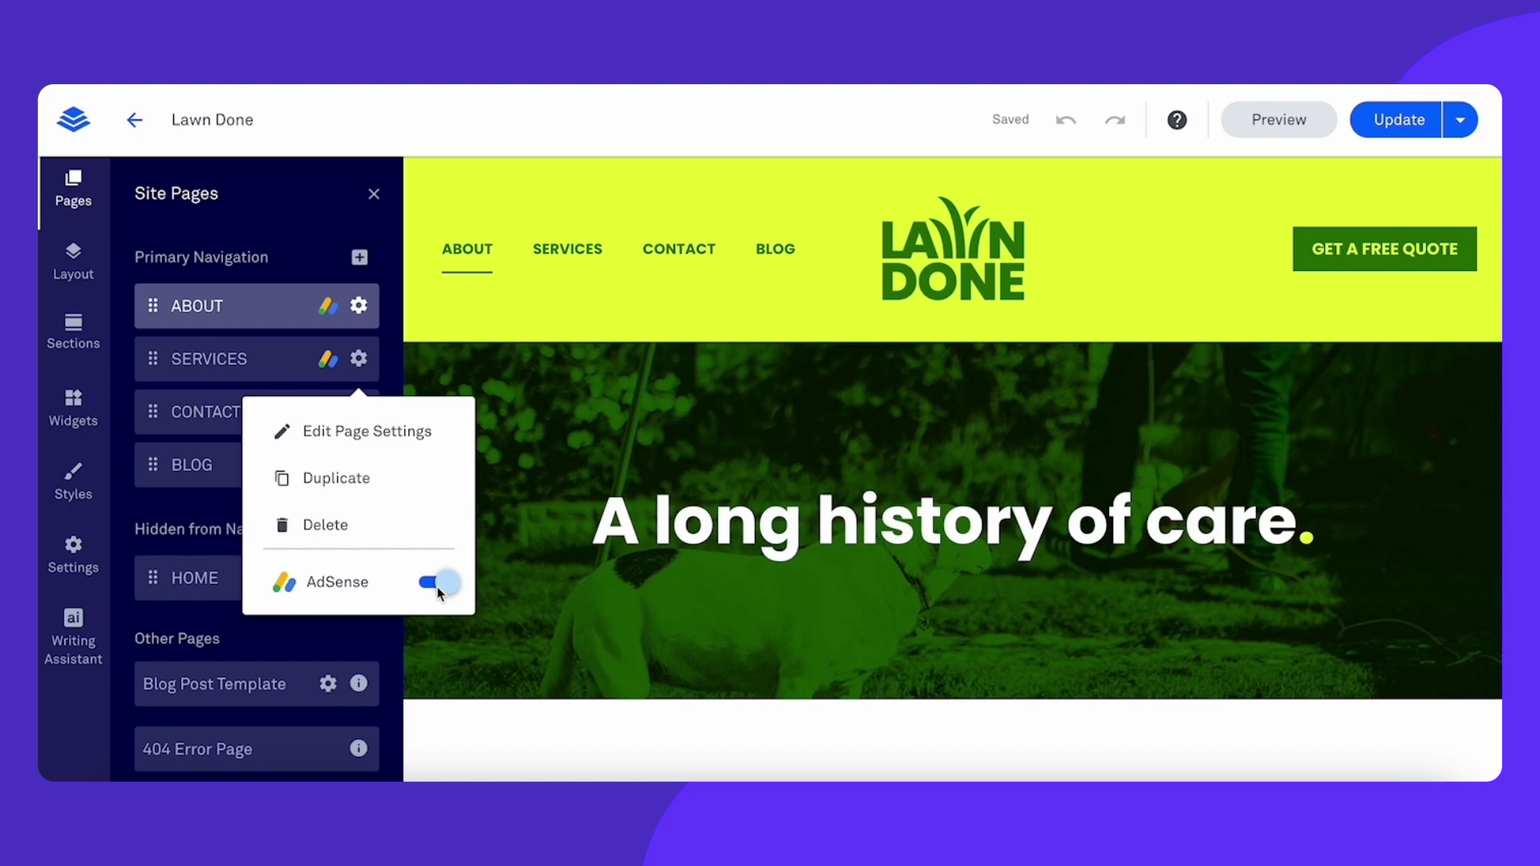
pyautogui.click(360, 363)
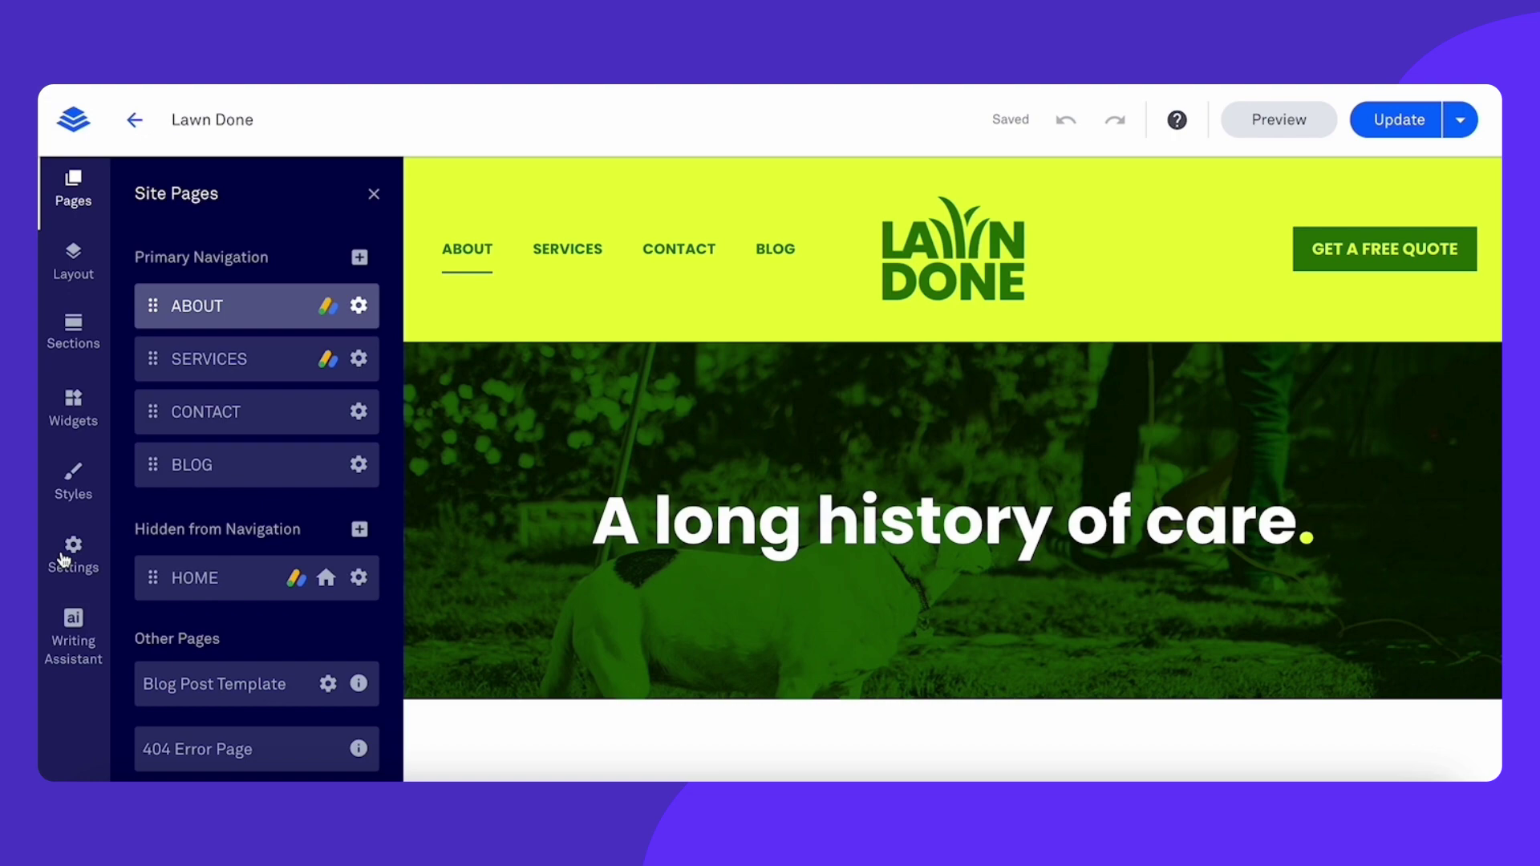
# - Return to the site's AdSense settings
pyautogui.click(64, 559)
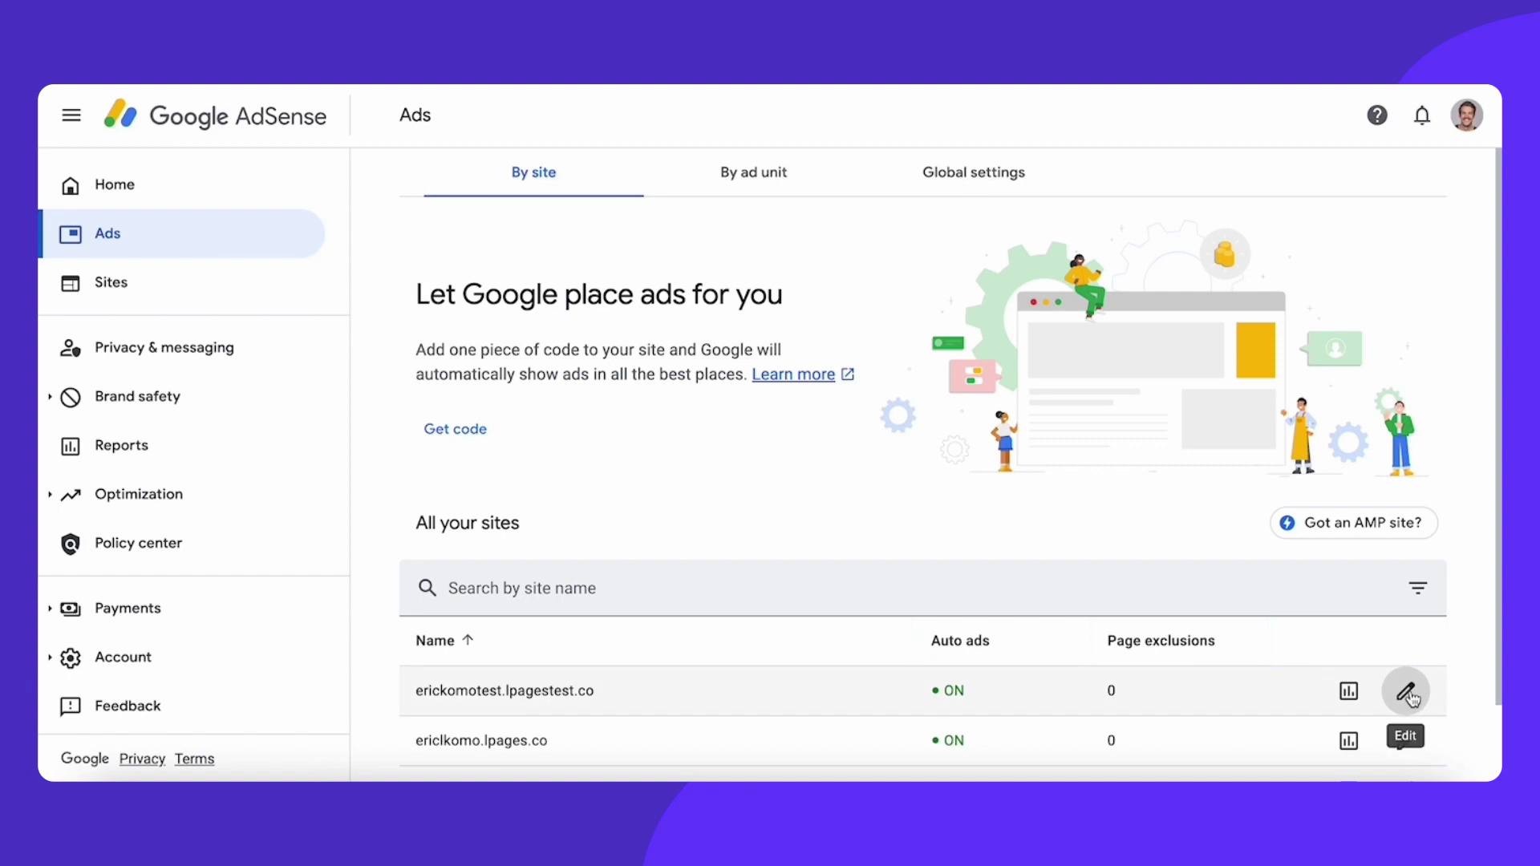
# - Preview the Change Agent site's ad settings at desktop width, scrolling down to the anchor auto ad
pyautogui.click(1408, 694)
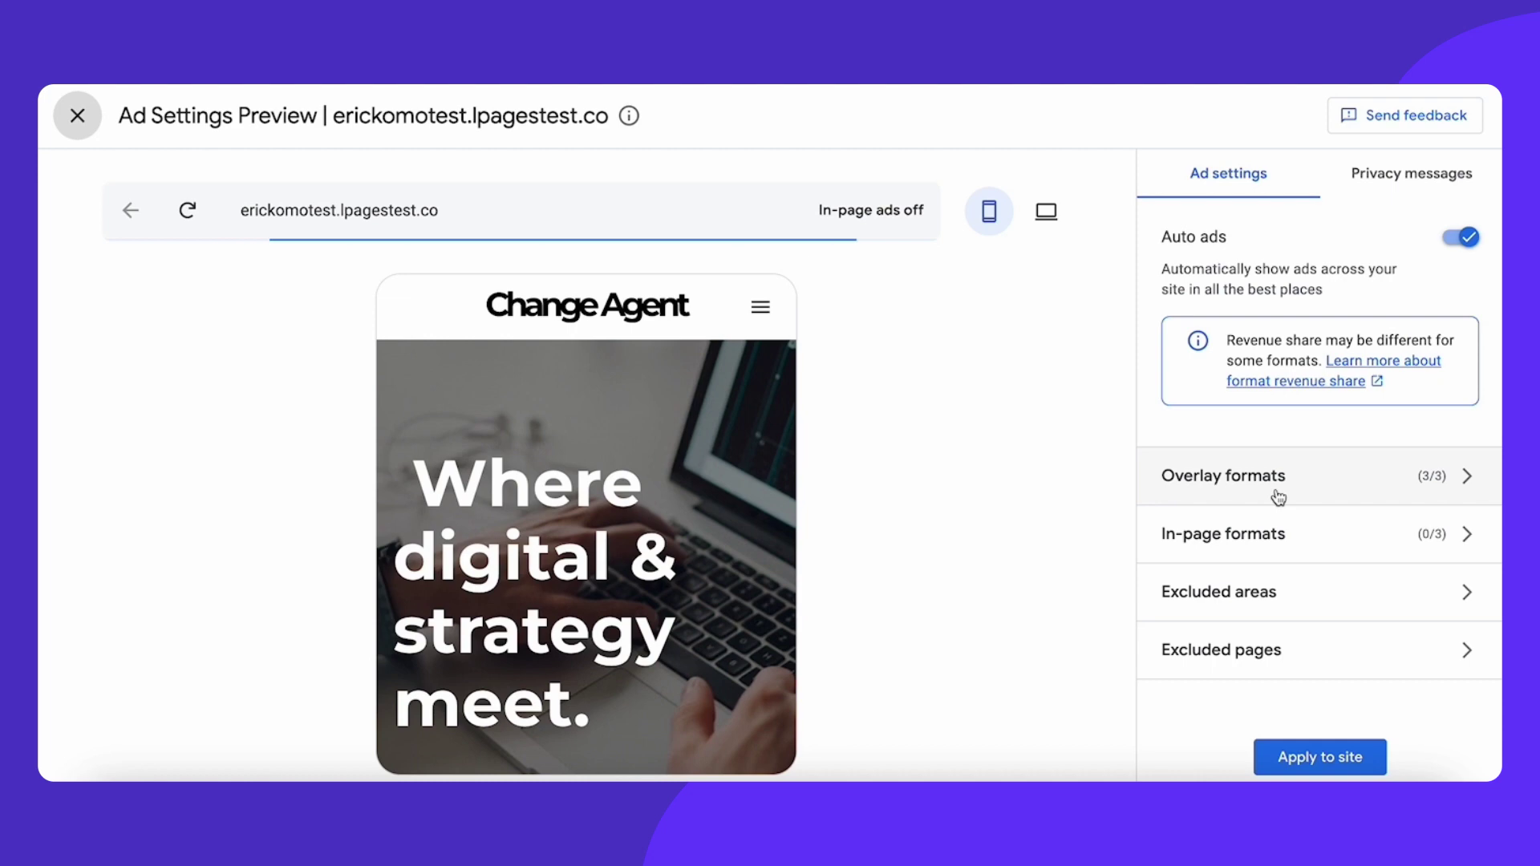
pyautogui.click(1046, 215)
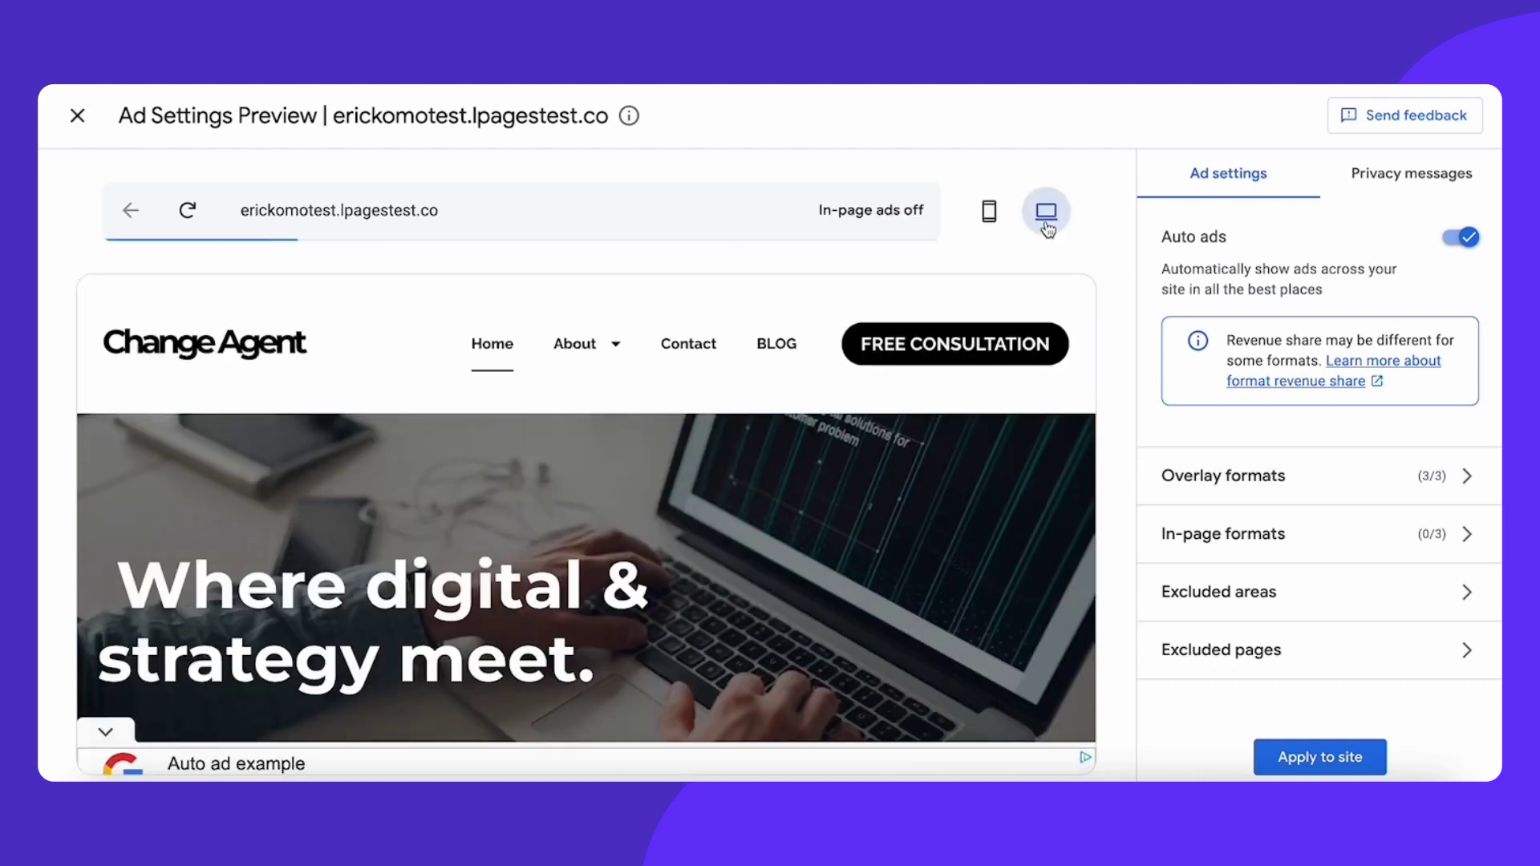
pyautogui.scroll(-3, 842, 610)
pyautogui.scroll(-4, 831, 652)
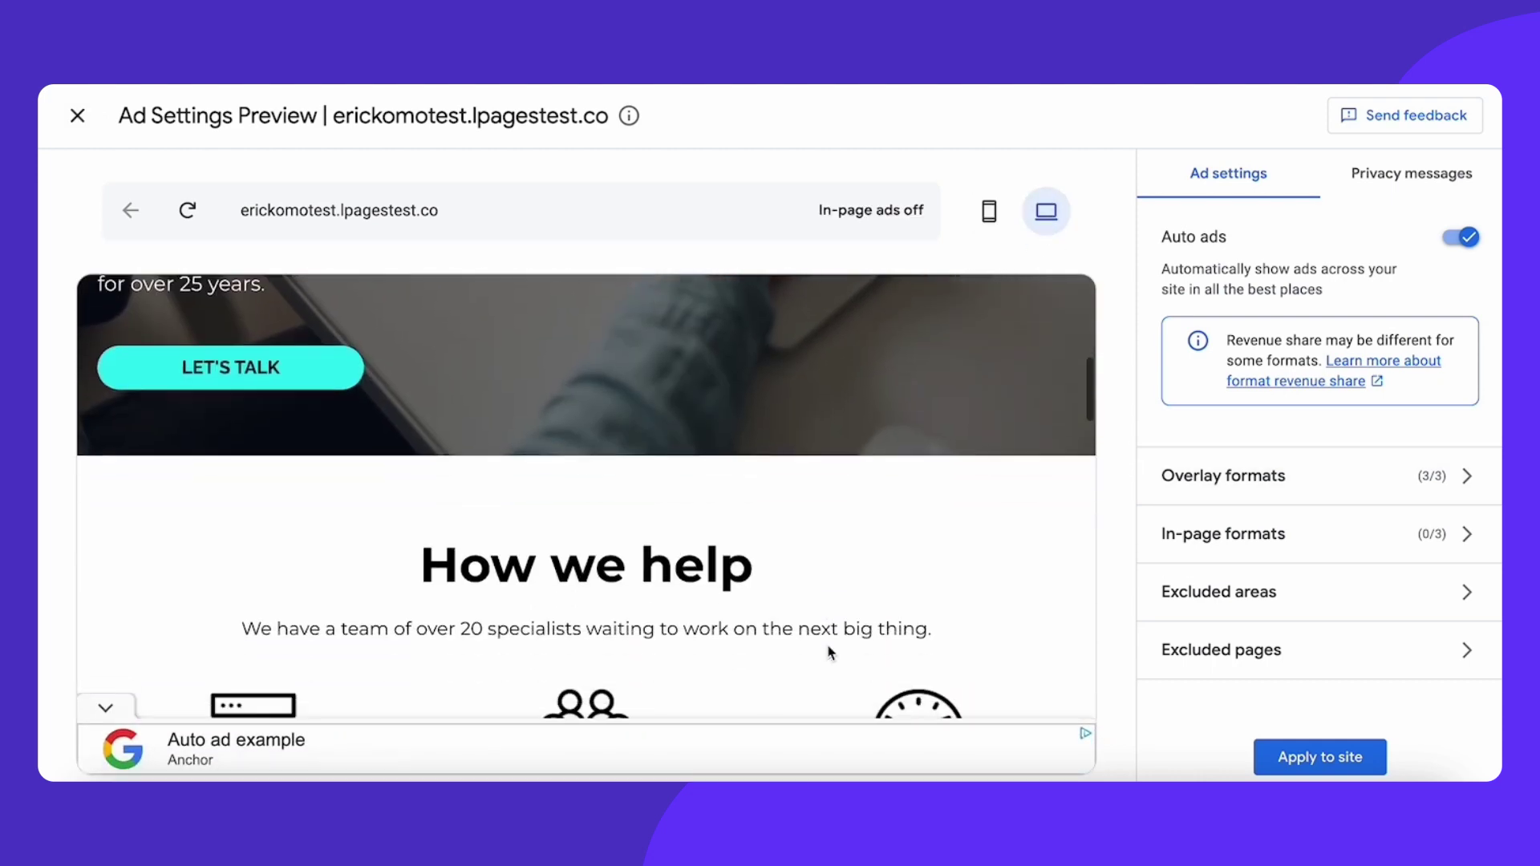
pyautogui.scroll(-2, 830, 652)
pyautogui.scroll(-5, 830, 652)
pyautogui.scroll(-3, 830, 652)
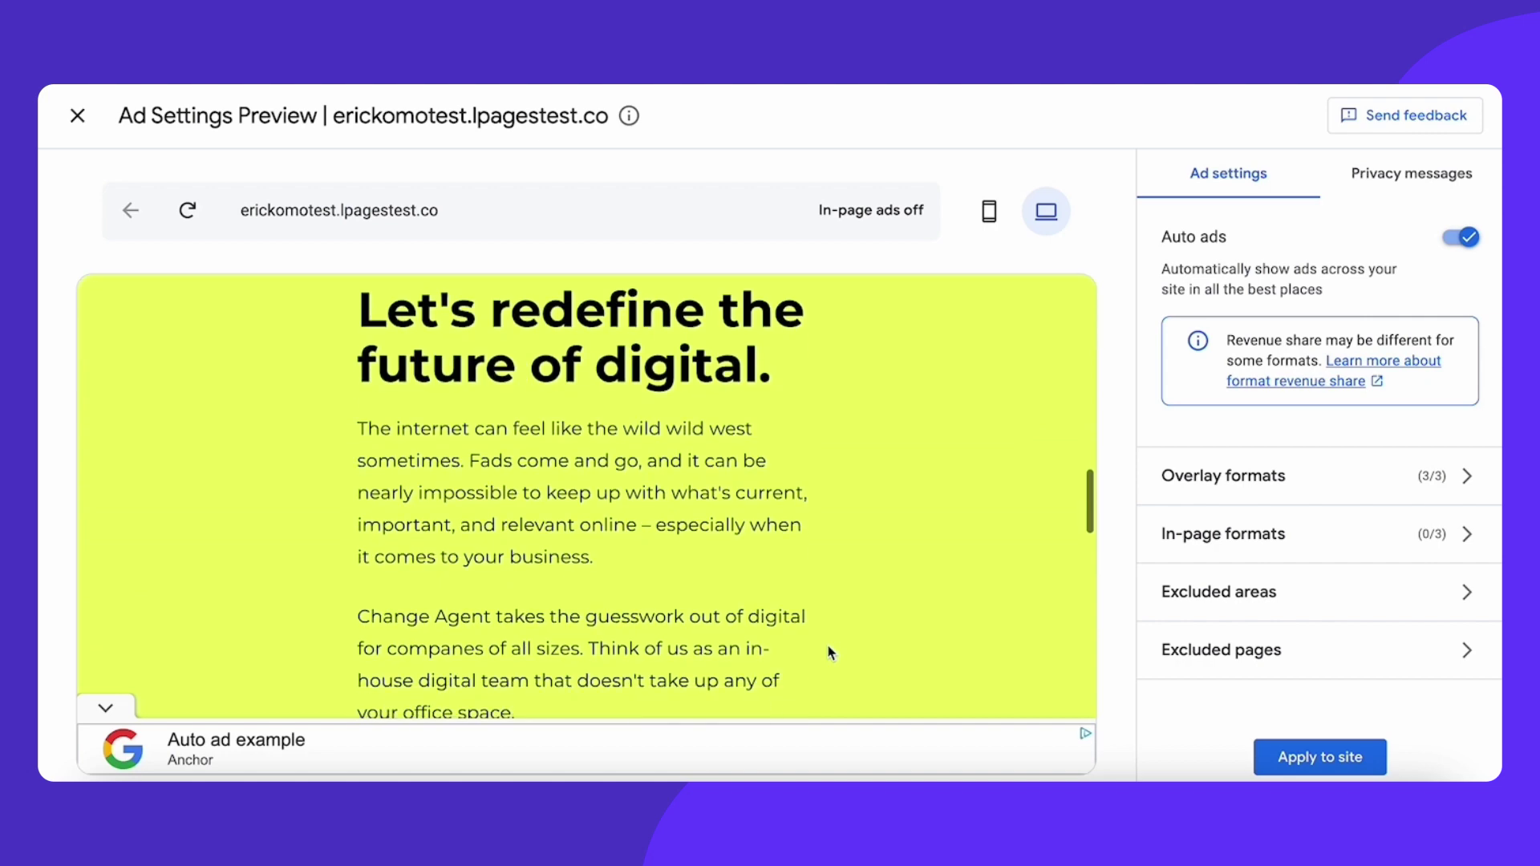